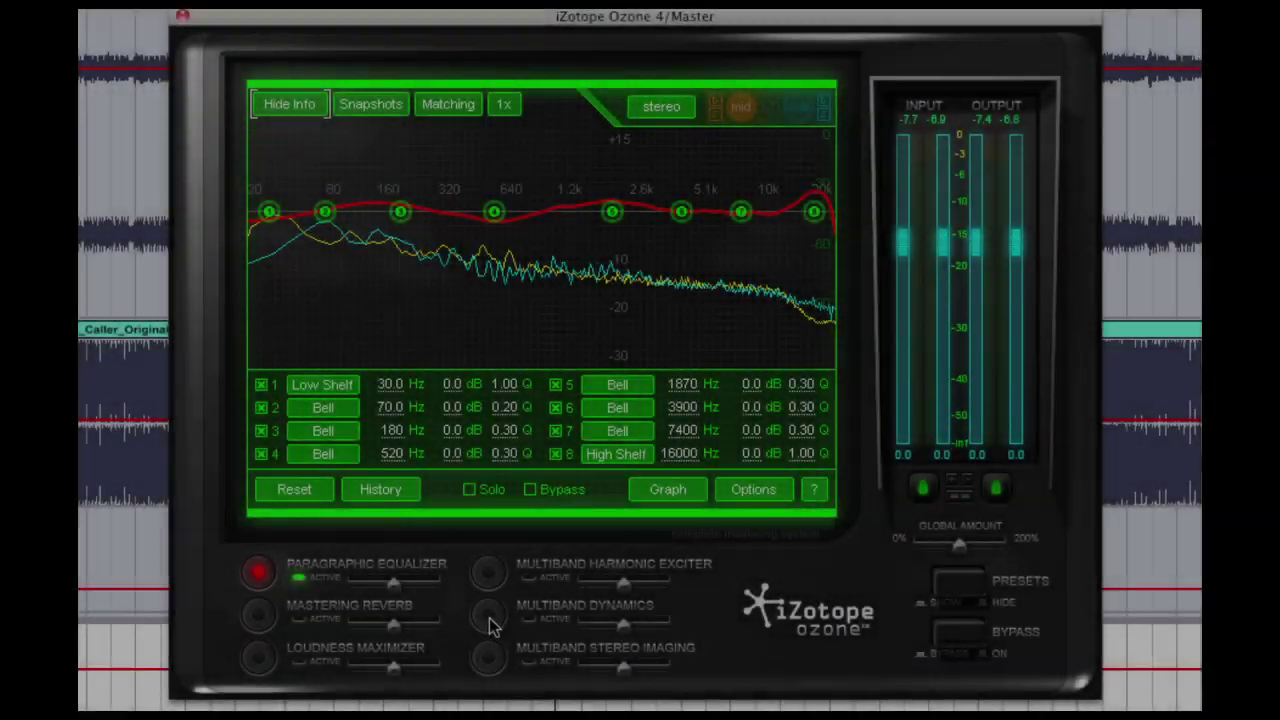
Turn on Multiband Dynamics, move the lowest crossover to 158Hz, and set that band's threshold to -15.0 dB.
left_click(489, 616)
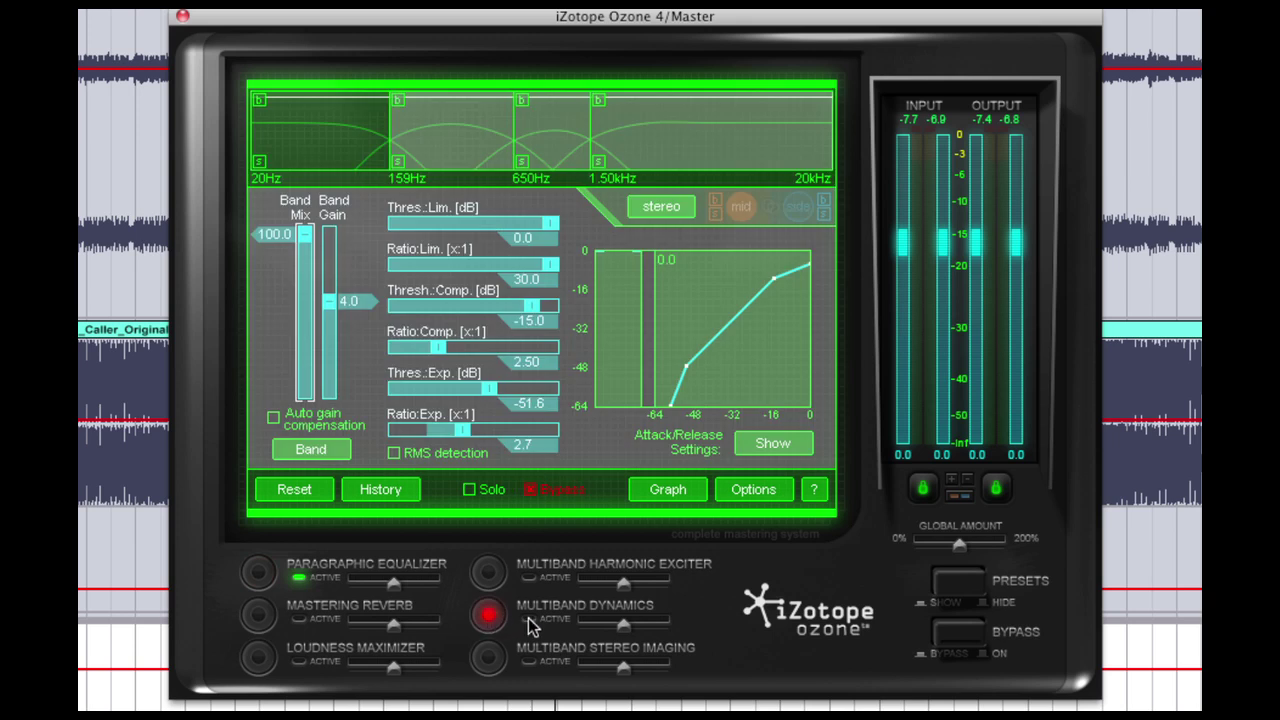
left_click(529, 620)
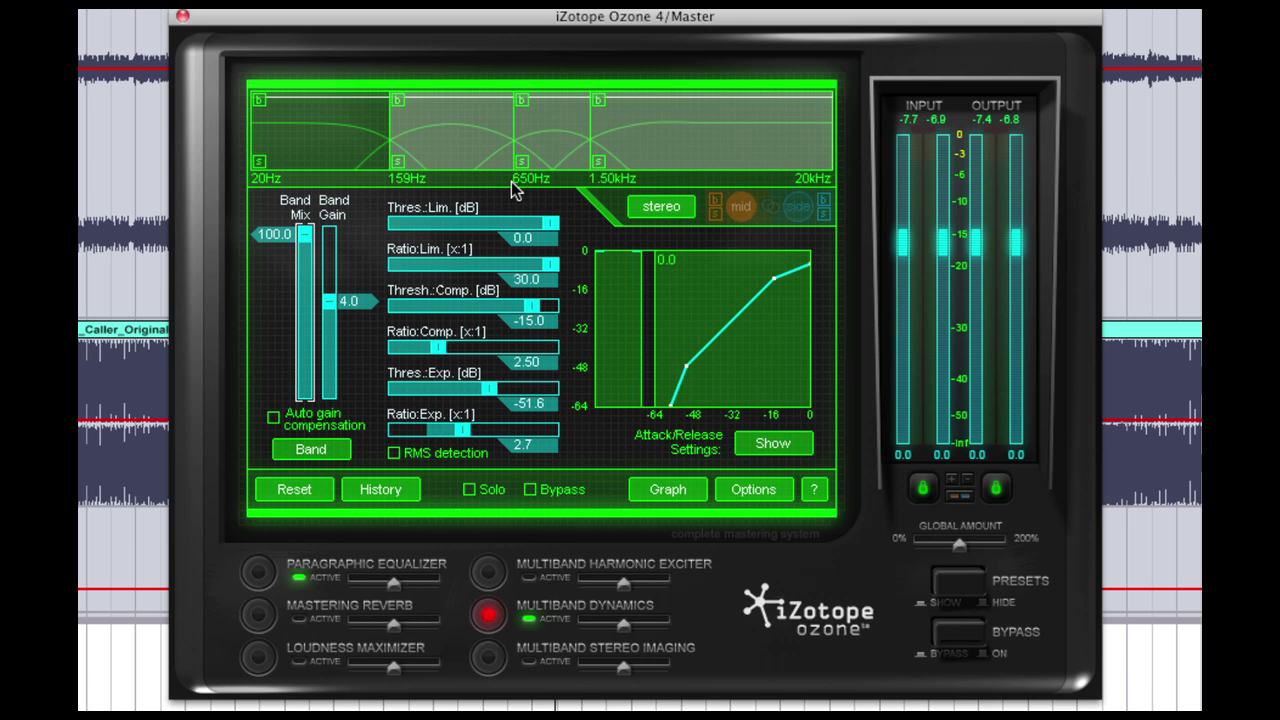
mouse_move(389, 139)
left_mouse_down()
mouse_move(374, 137)
mouse_move(390, 138)
left_mouse_up()
left_click_drag(527, 313, 523, 313)
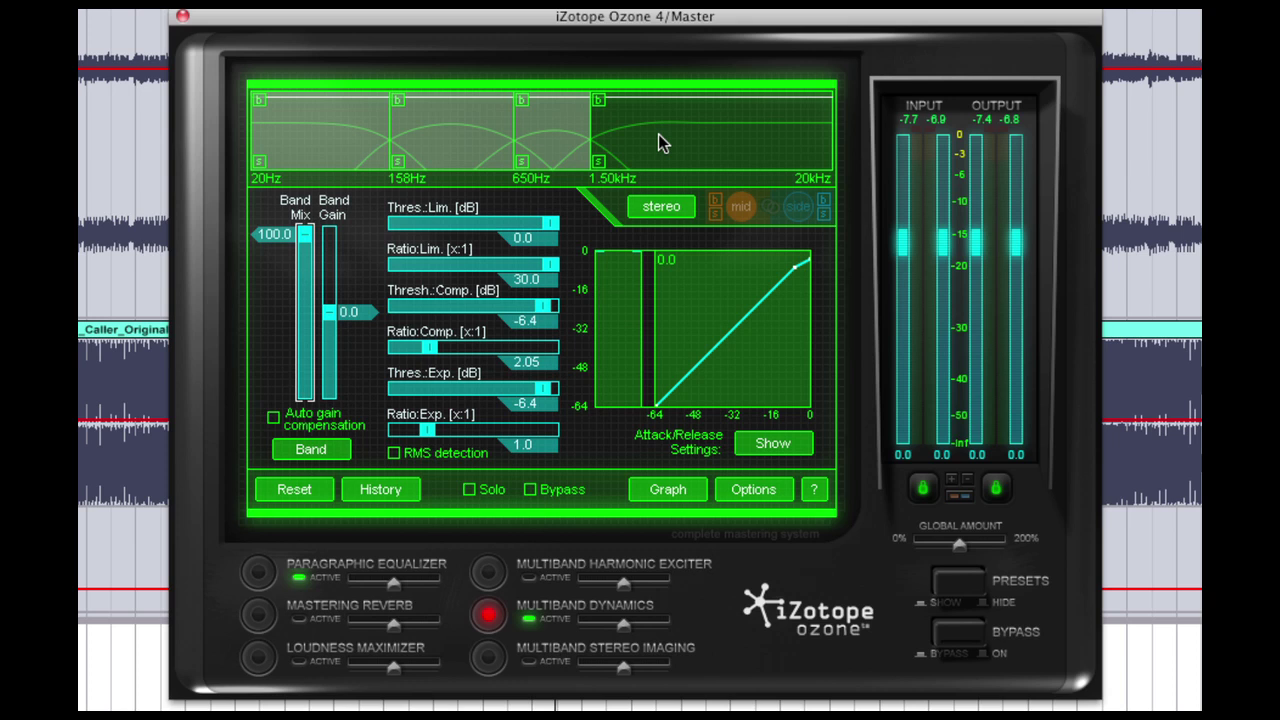
With the track playing, drop the top band's compression threshold to -21.7 dB and trim the output faders.
key("space")
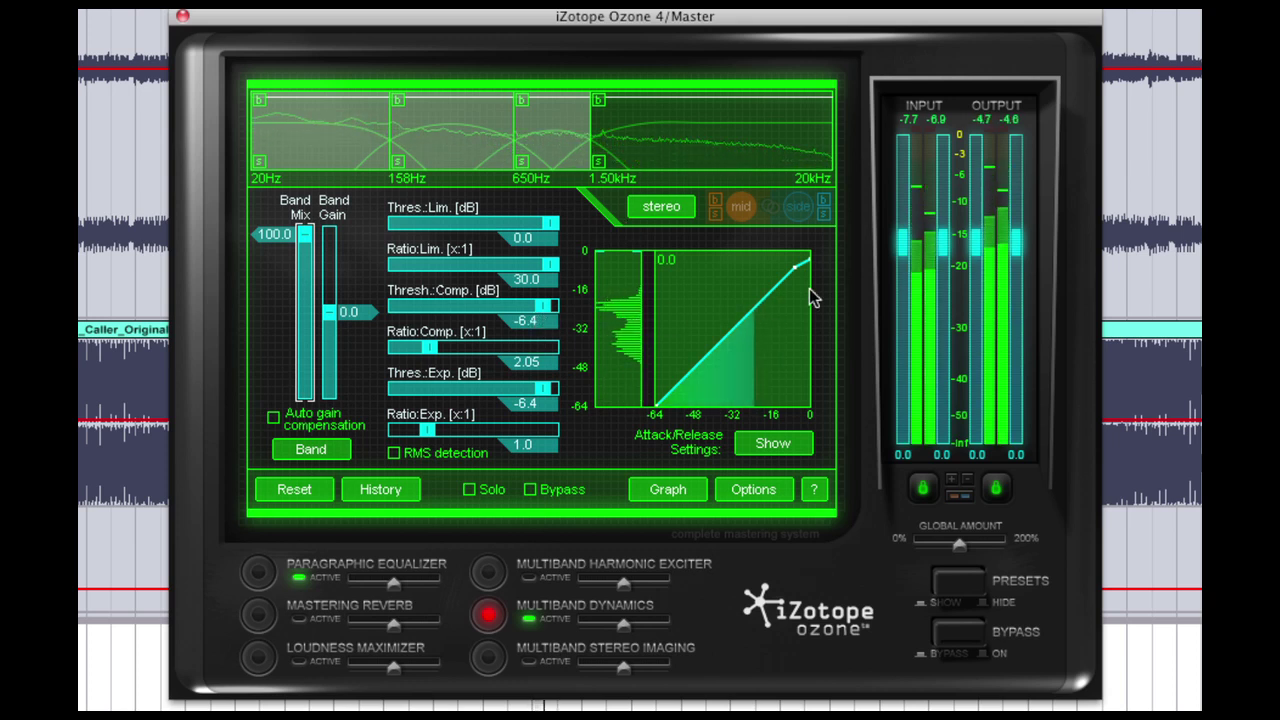
left_click_drag(1011, 240, 1016, 276)
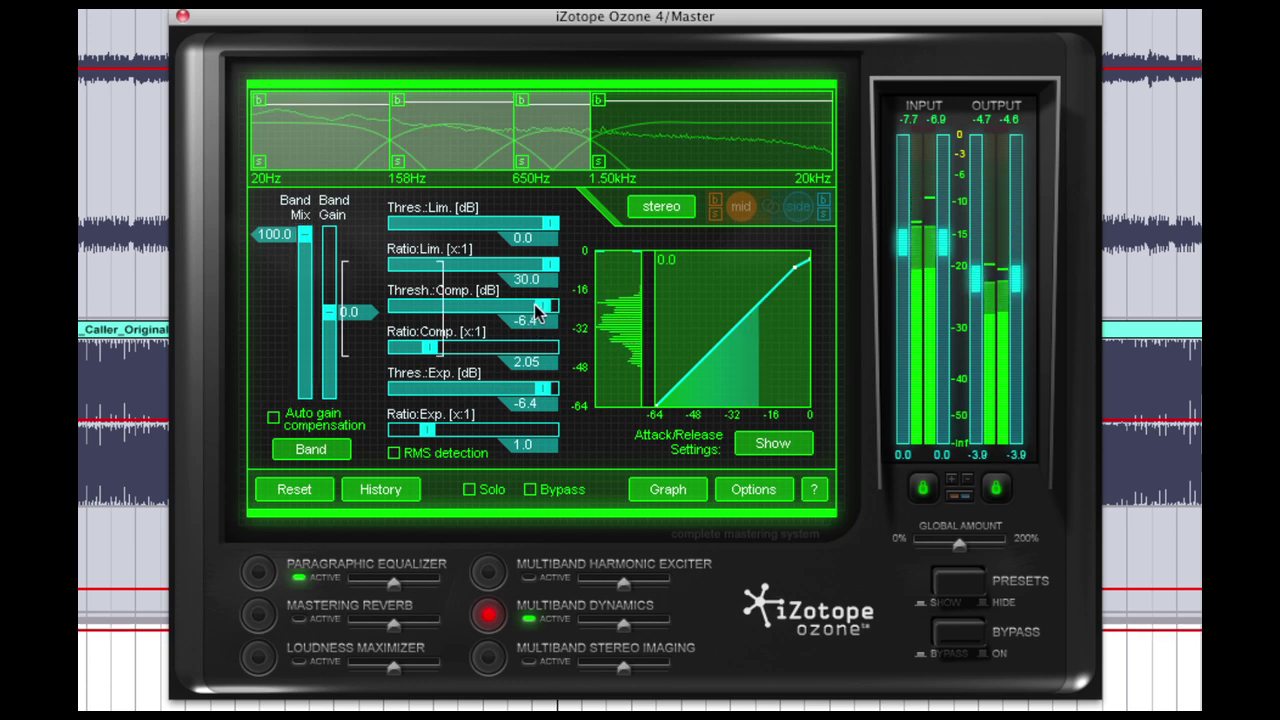
left_click_drag(537, 312, 520, 304)
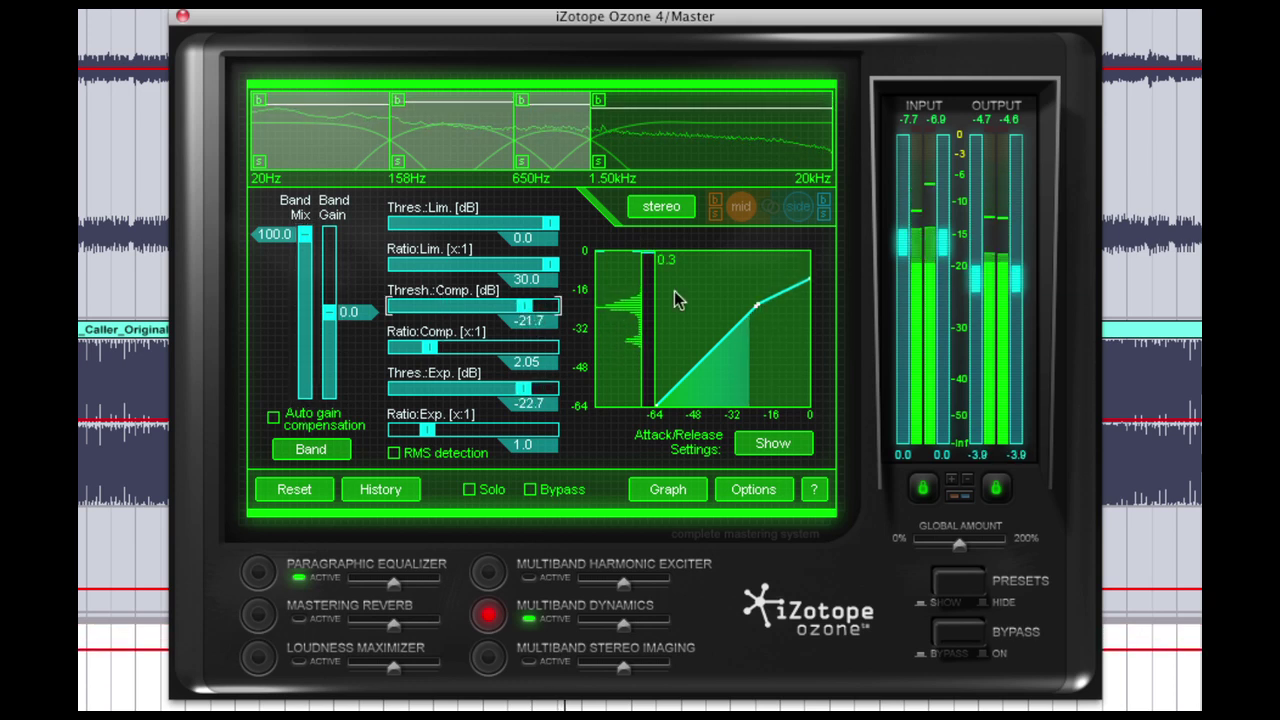
left_click_drag(1021, 282, 1017, 267)
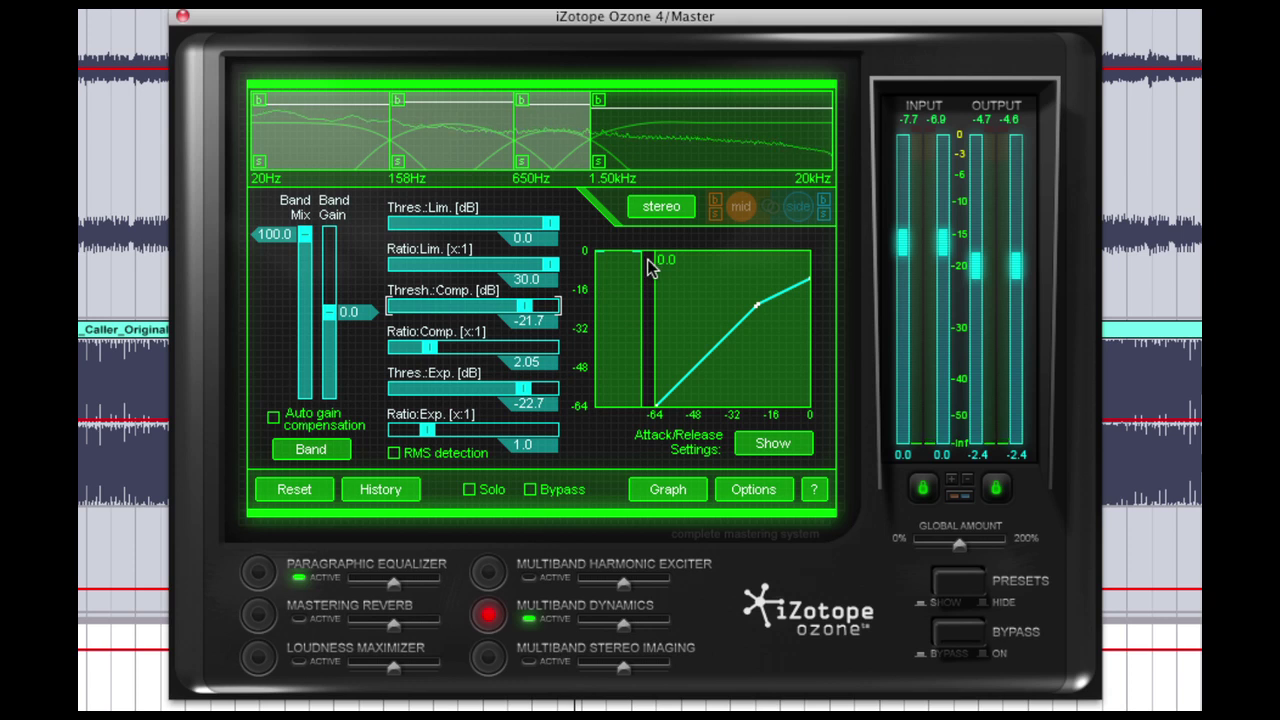
Lower compression thresholds on the 650Hz–1.50kHz, 158Hz–650Hz and 20Hz–158Hz bands, the lowest to -23.7 dB.
left_click(563, 145)
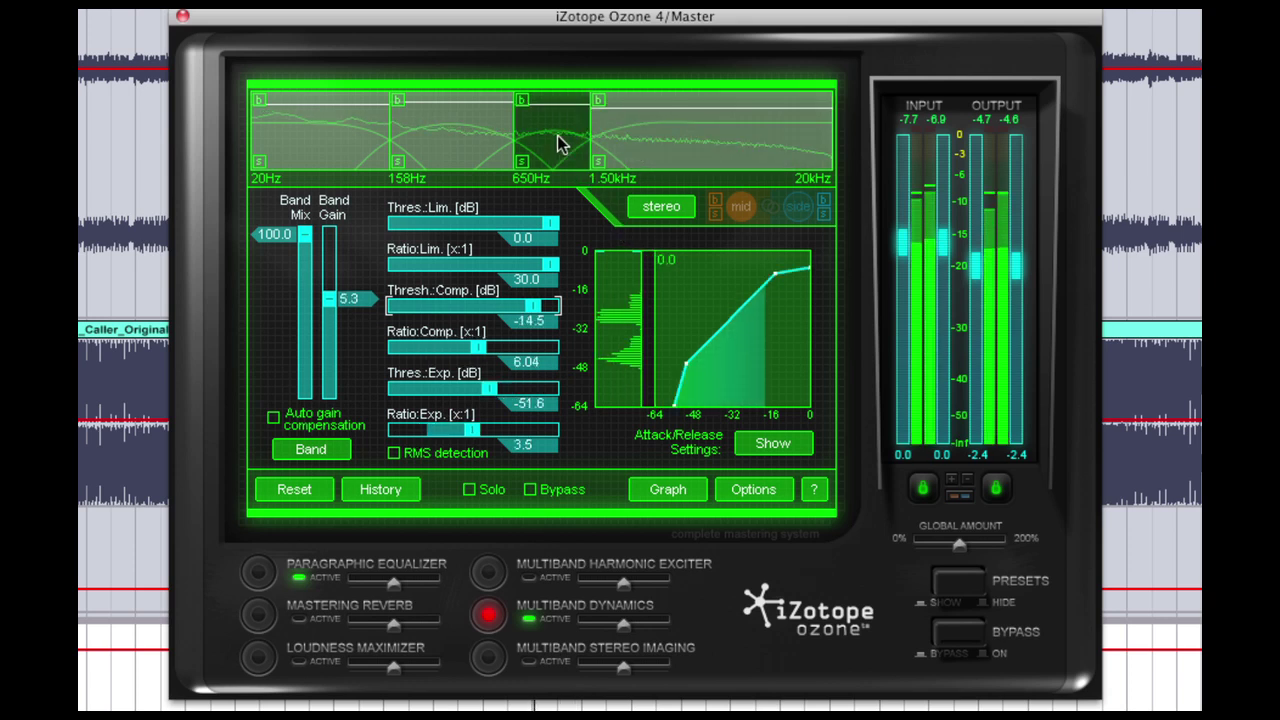
left_click_drag(548, 305, 521, 312)
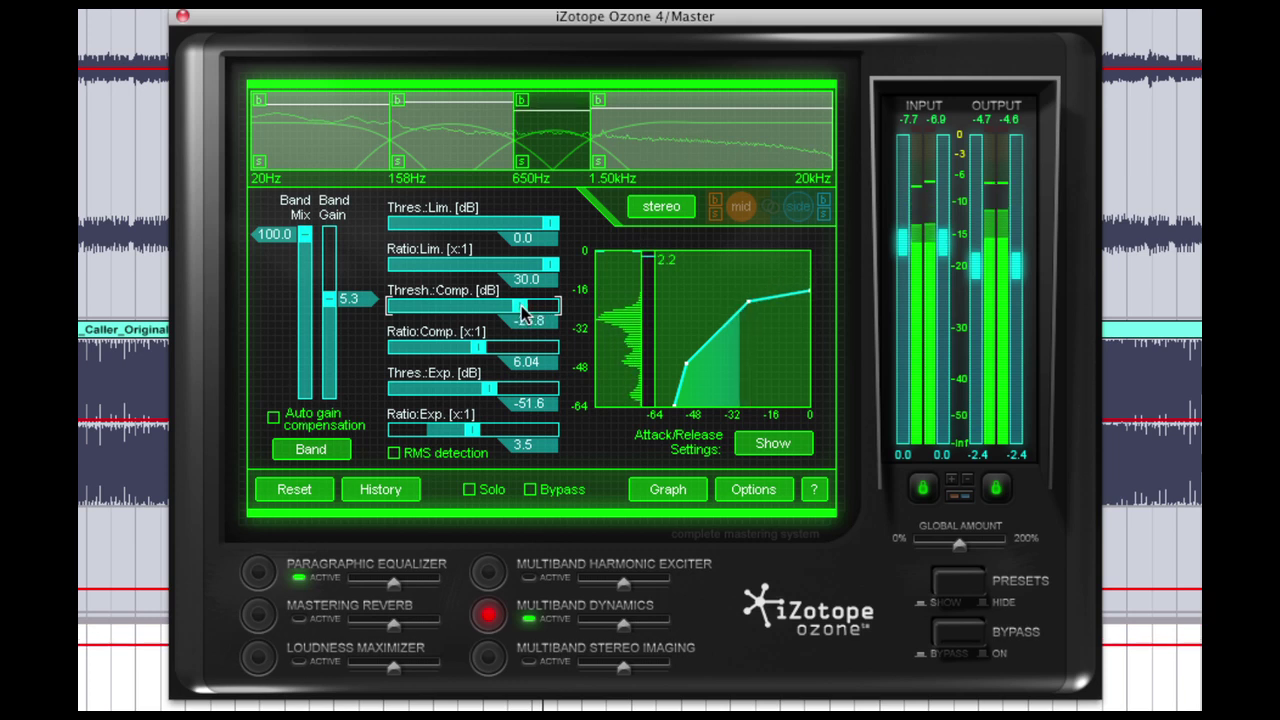
left_click(477, 130)
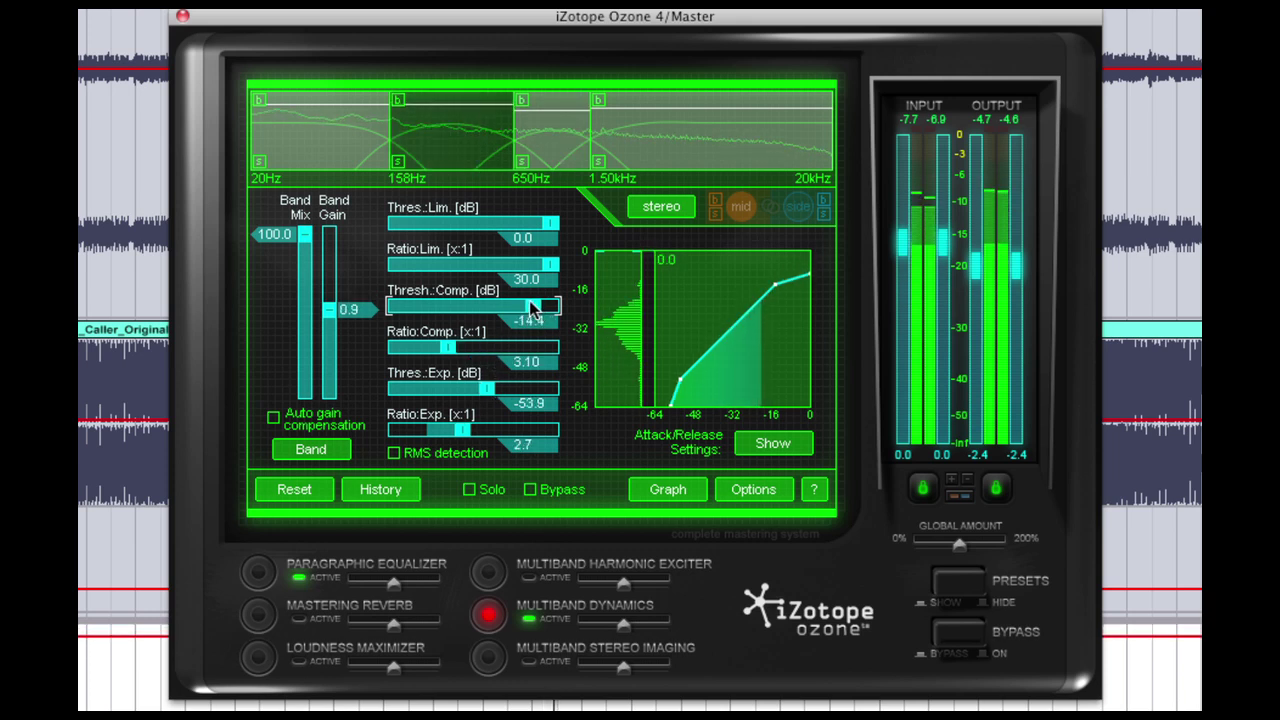
left_click_drag(540, 306, 525, 308)
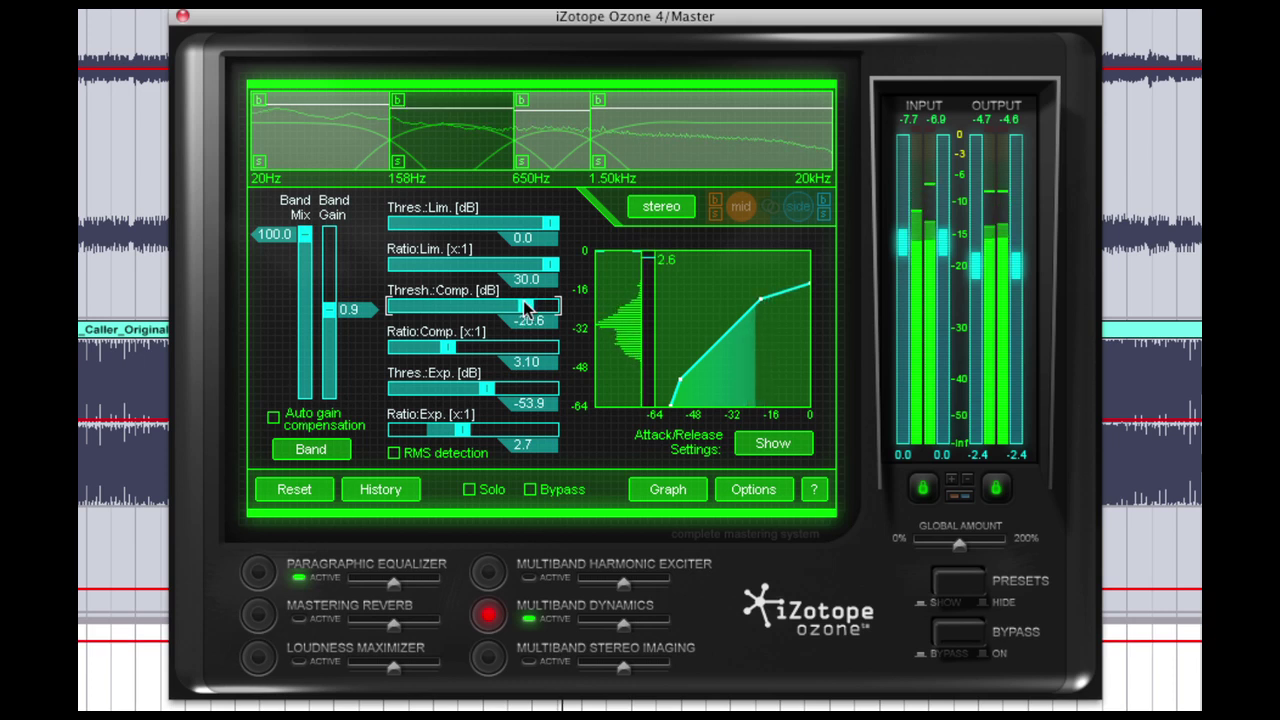
left_click(327, 140)
left_click_drag(533, 306, 521, 306)
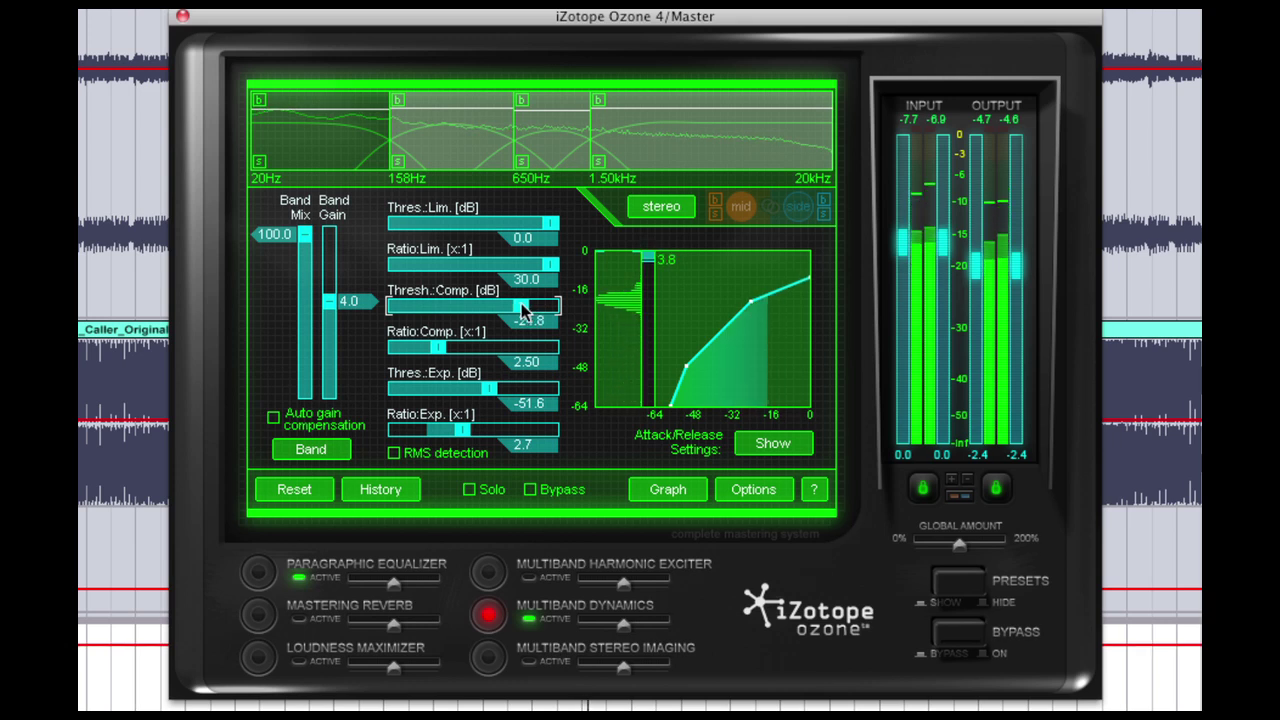
left_click_drag(521, 308, 523, 307)
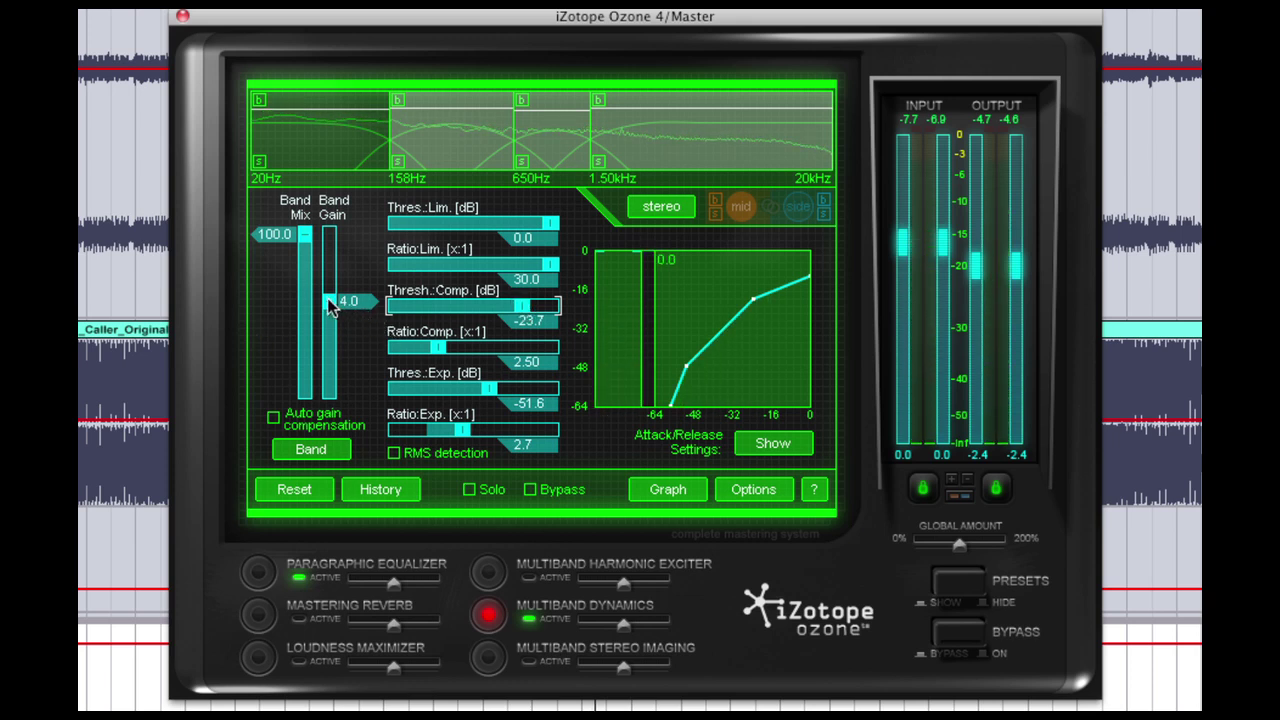
mouse_move(304, 230)
left_mouse_down()
mouse_move(304, 297)
mouse_move(304, 228)
left_mouse_up()
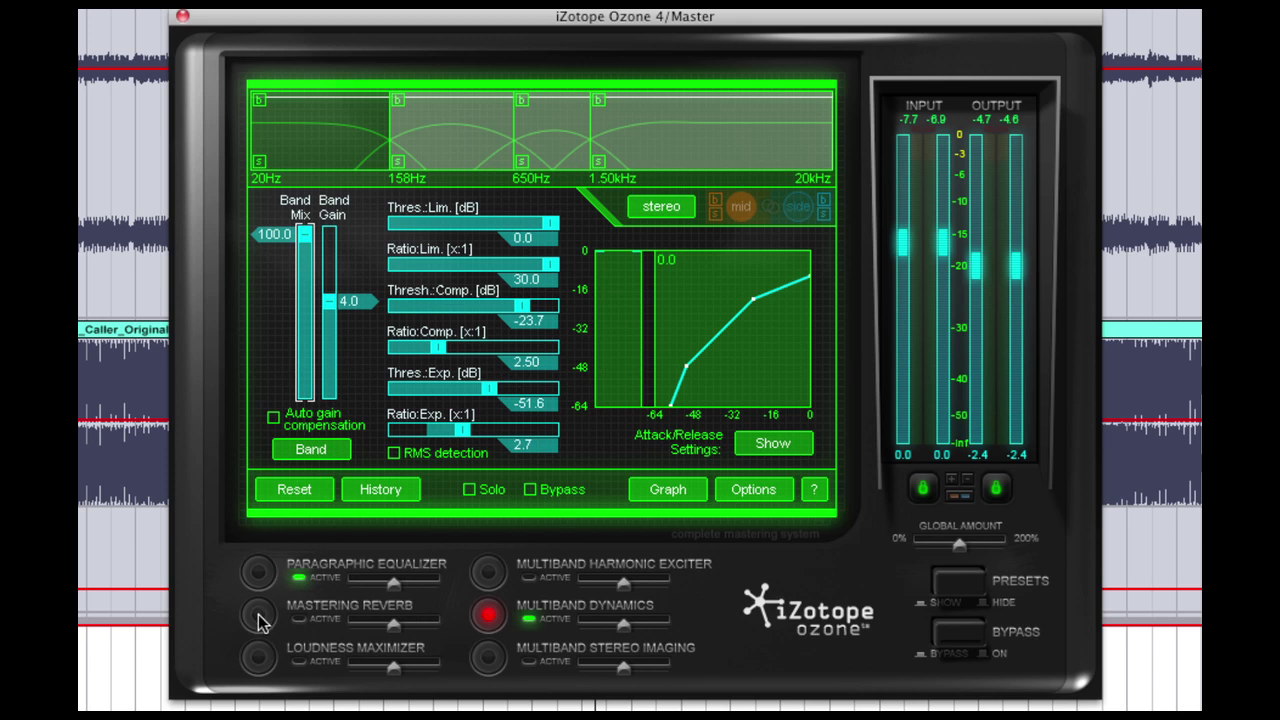
Enable the Loudness Maximizer, set its threshold to -3.9 dB, and lower the output to -9.9.
left_click(257, 658)
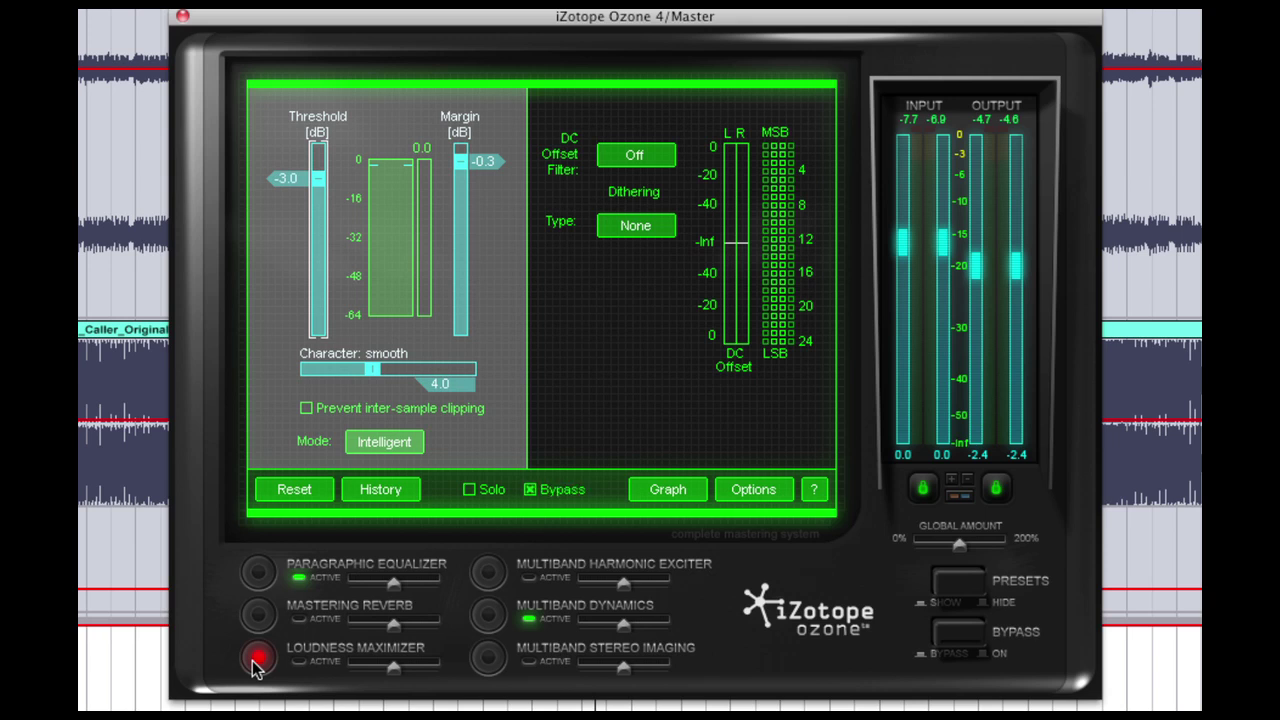
left_click(299, 662)
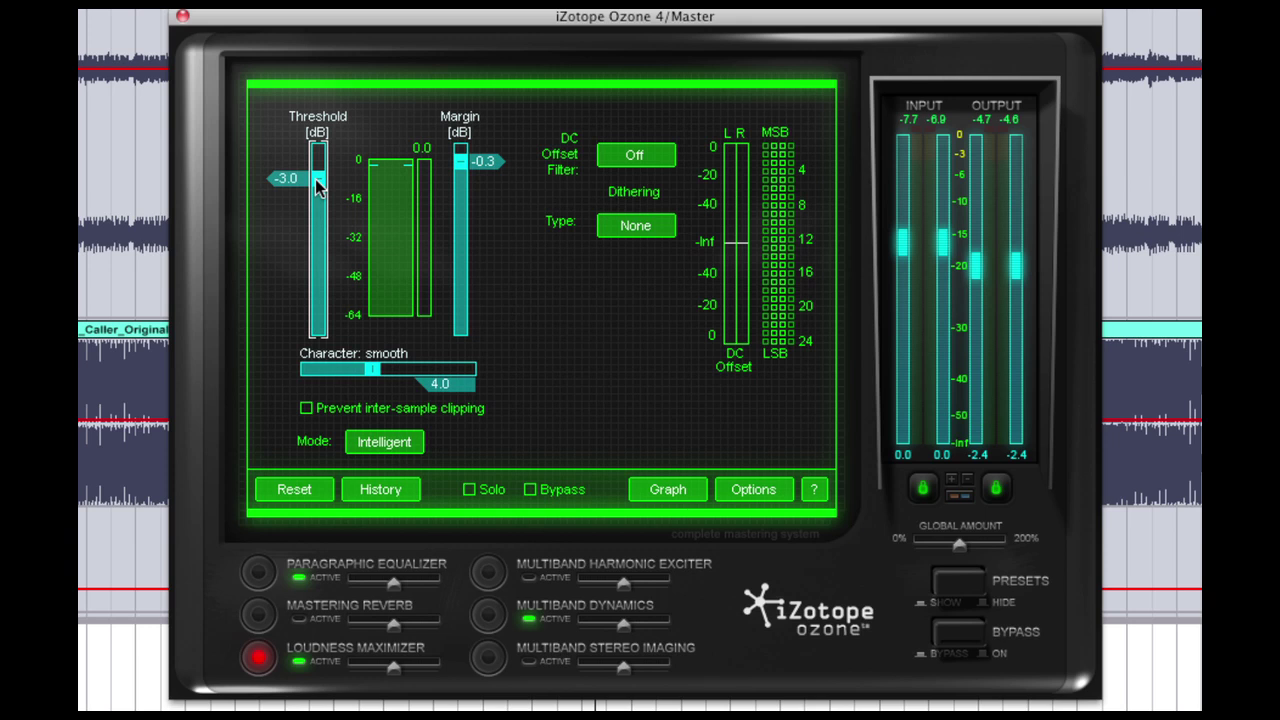
left_click_drag(318, 185, 320, 194)
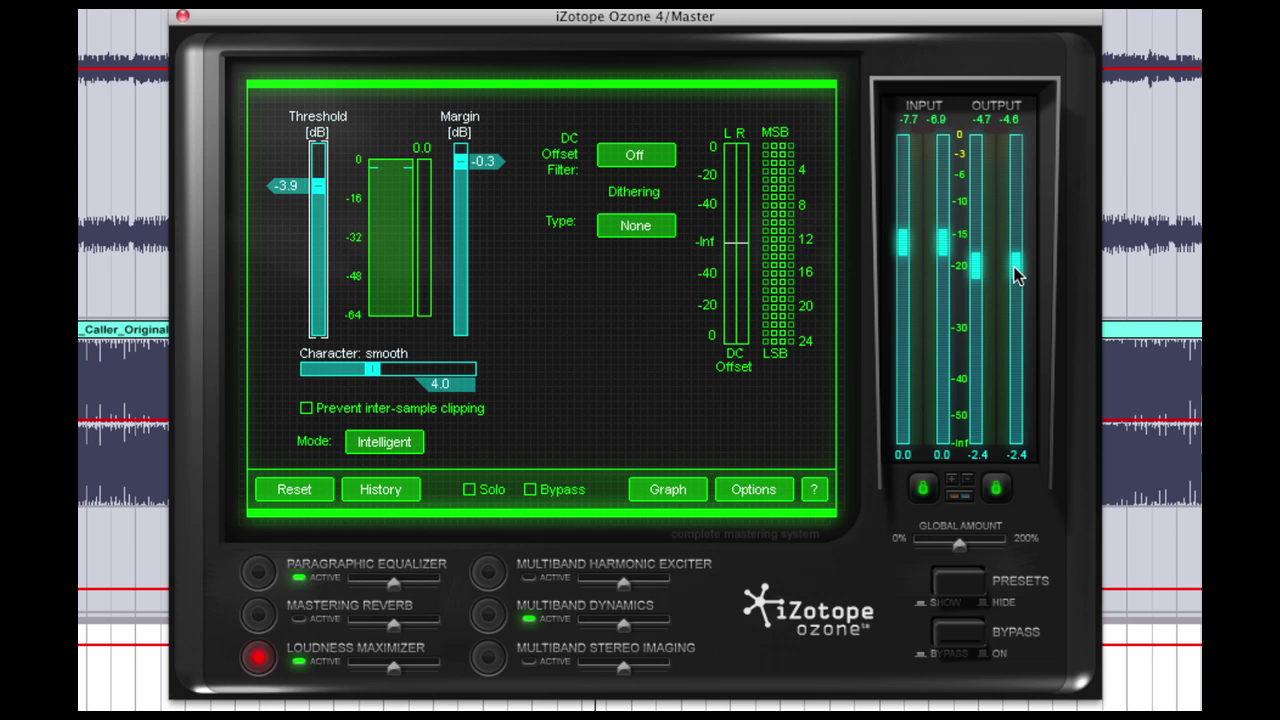
left_click_drag(1016, 266, 1014, 342)
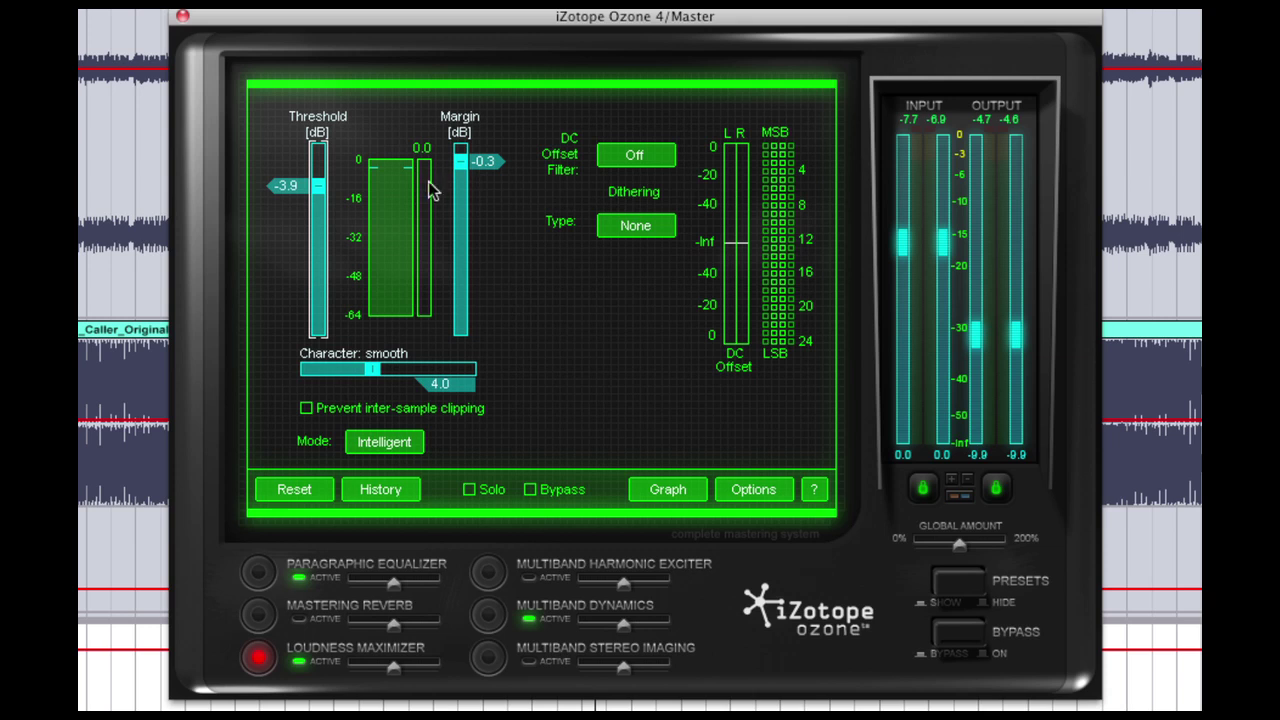
During playback, push the Maximizer threshold to -13.2 dB and lower the output to -13.2.
key("space")
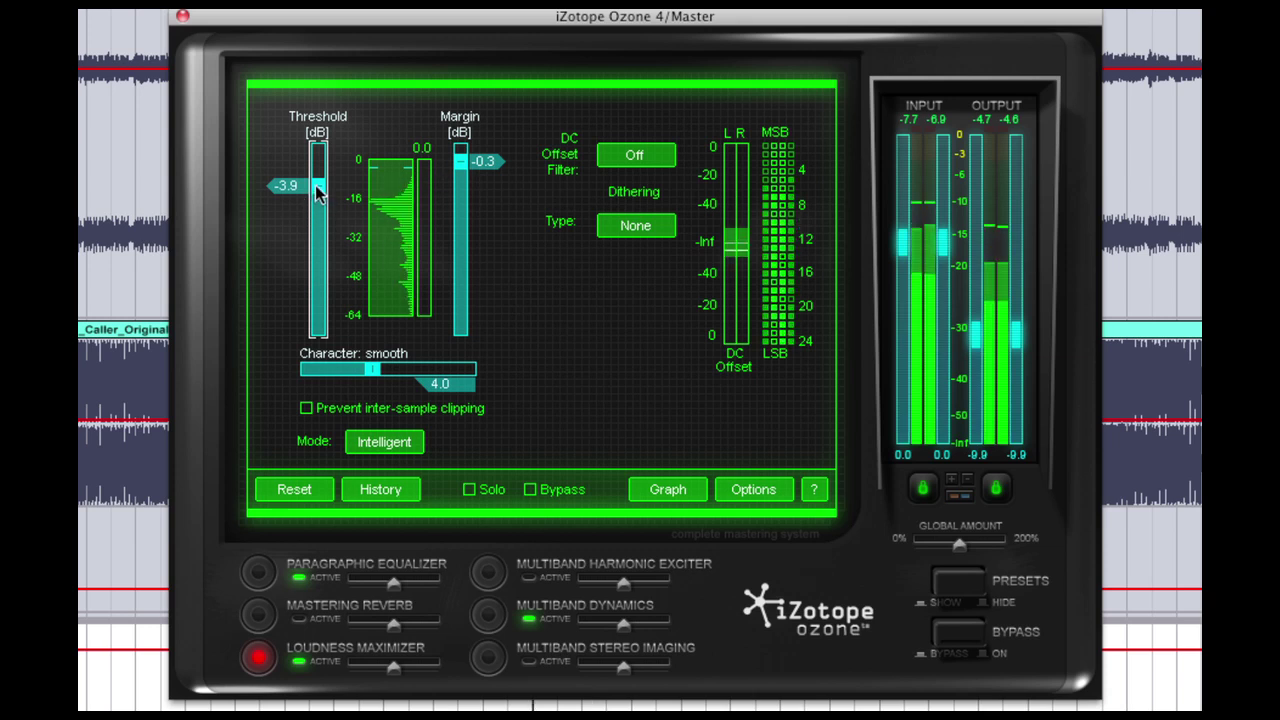
left_click_drag(318, 187, 314, 259)
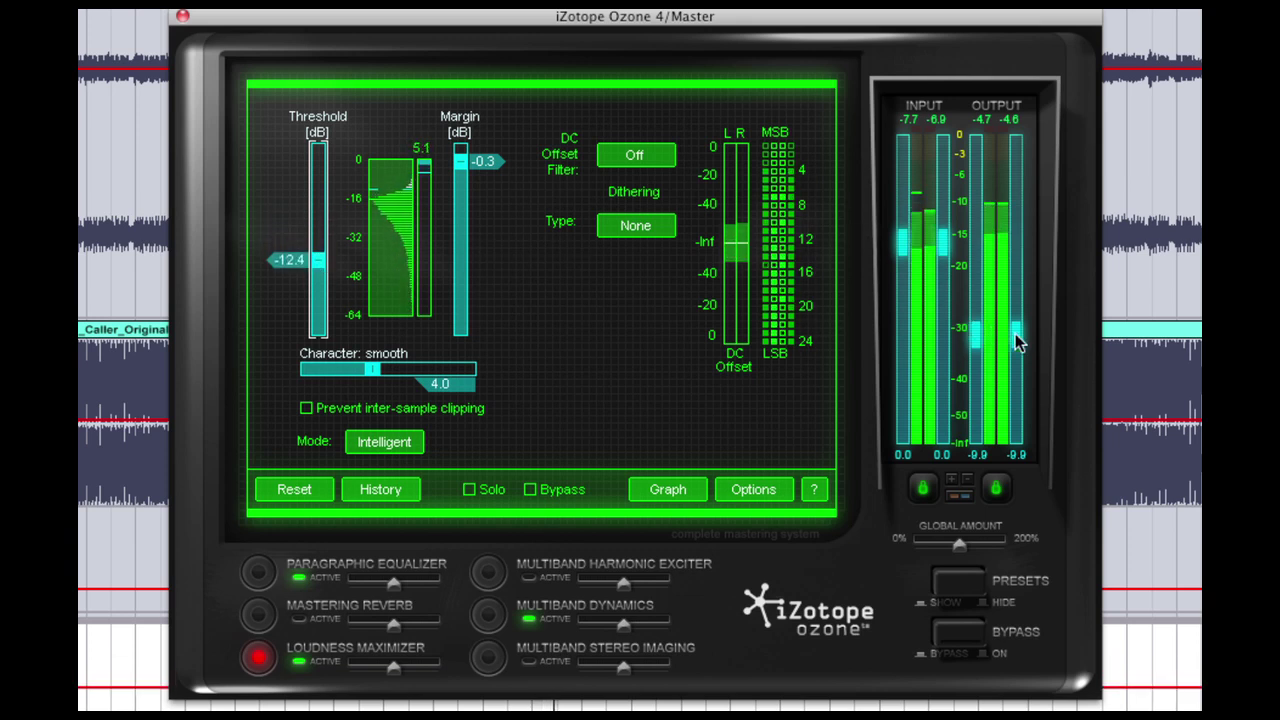
left_click_drag(1021, 342, 1016, 364)
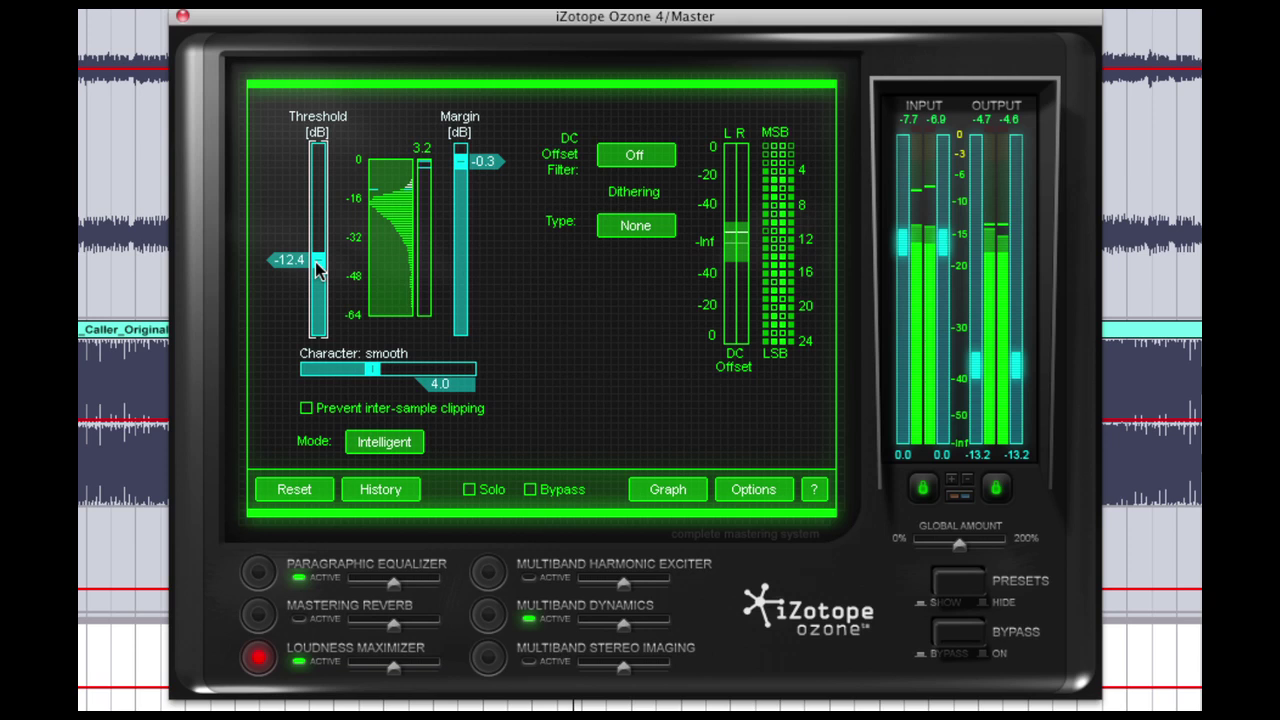
left_click_drag(315, 262, 316, 275)
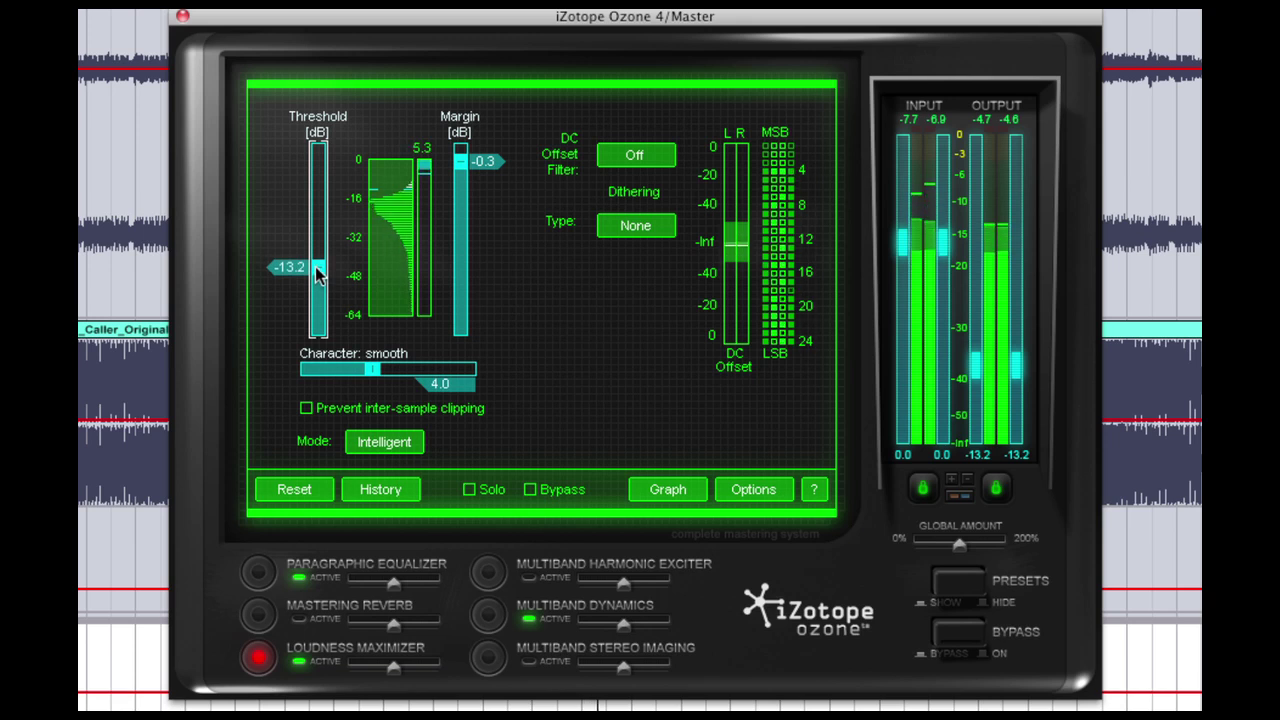
Settle the threshold at -13.2 dB and cycle the Maximizer mode past Soft and Intelligent to Intelligent II.
left_click(376, 258)
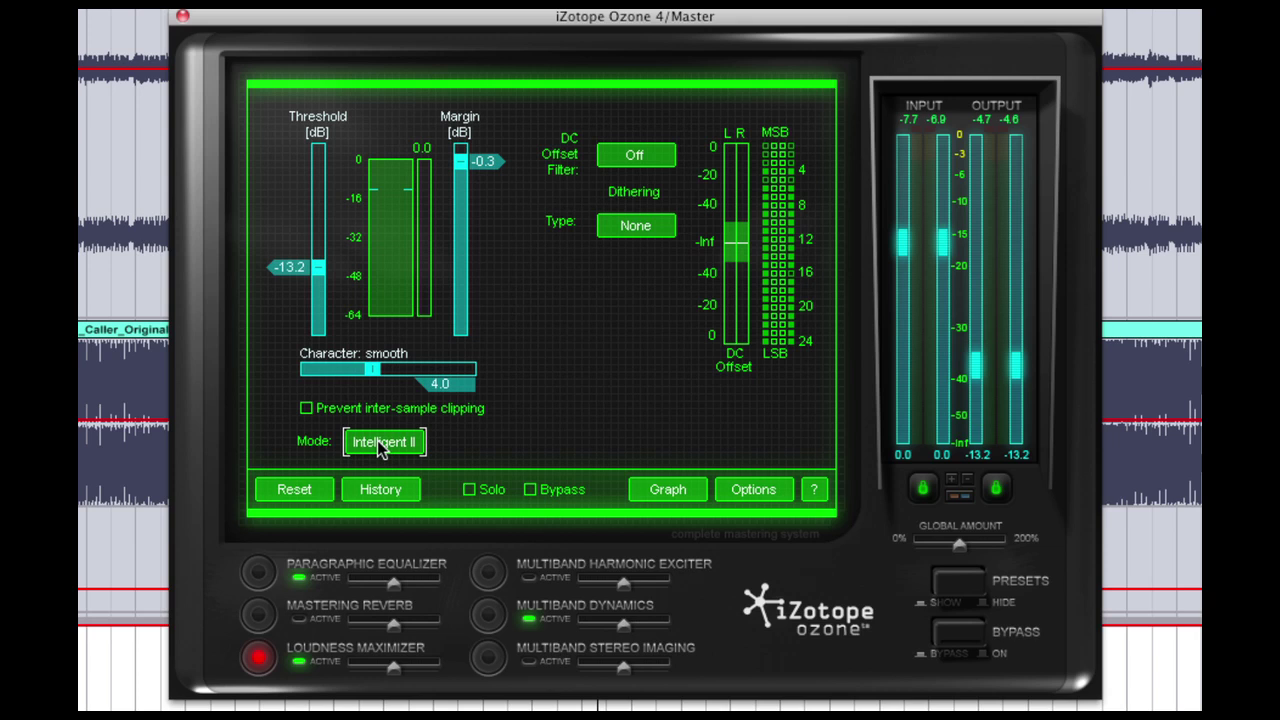
left_click(378, 441)
left_click(378, 443)
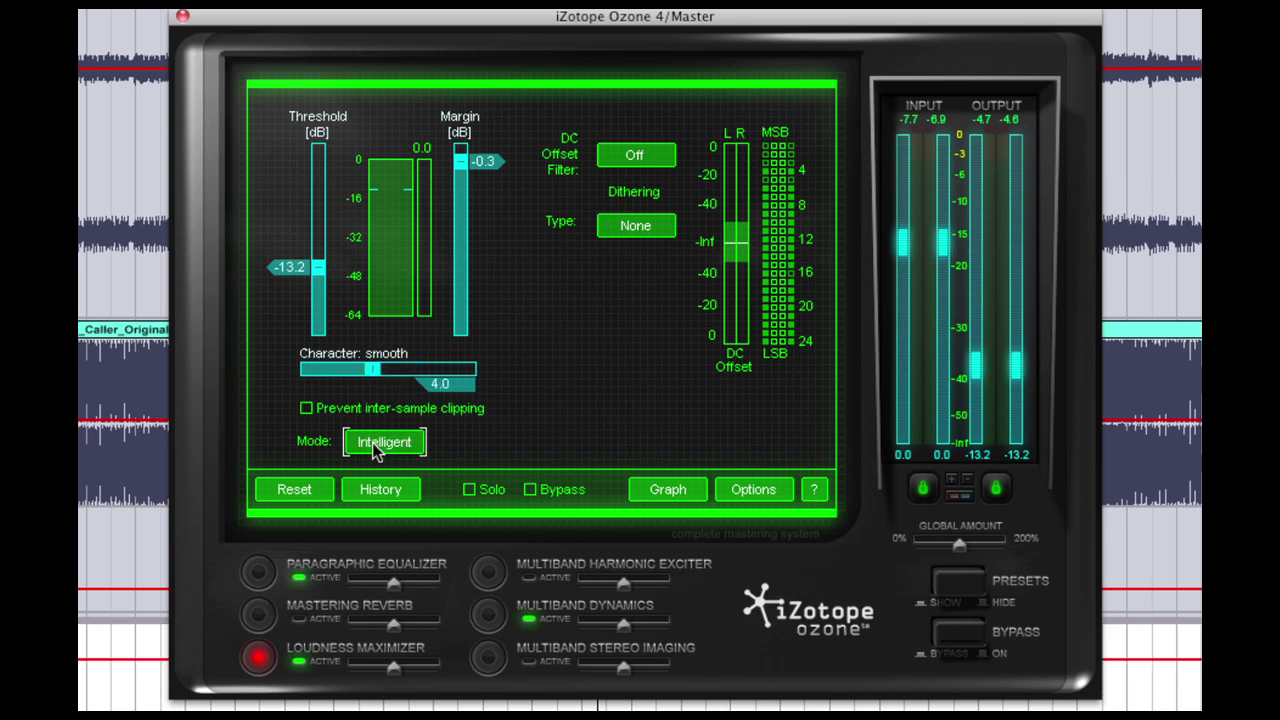
left_click(378, 443)
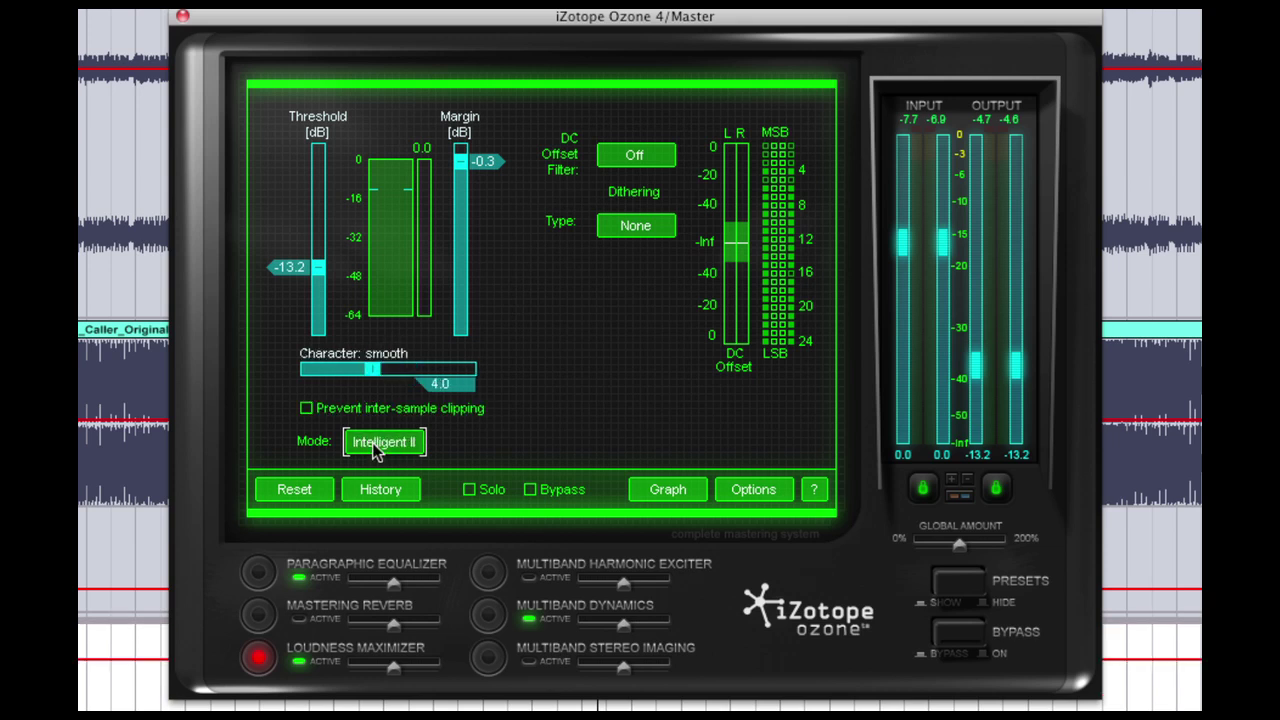
Sweep the Maximizer character while listening, settling it on fast and loud at 2.1.
left_click(372, 375)
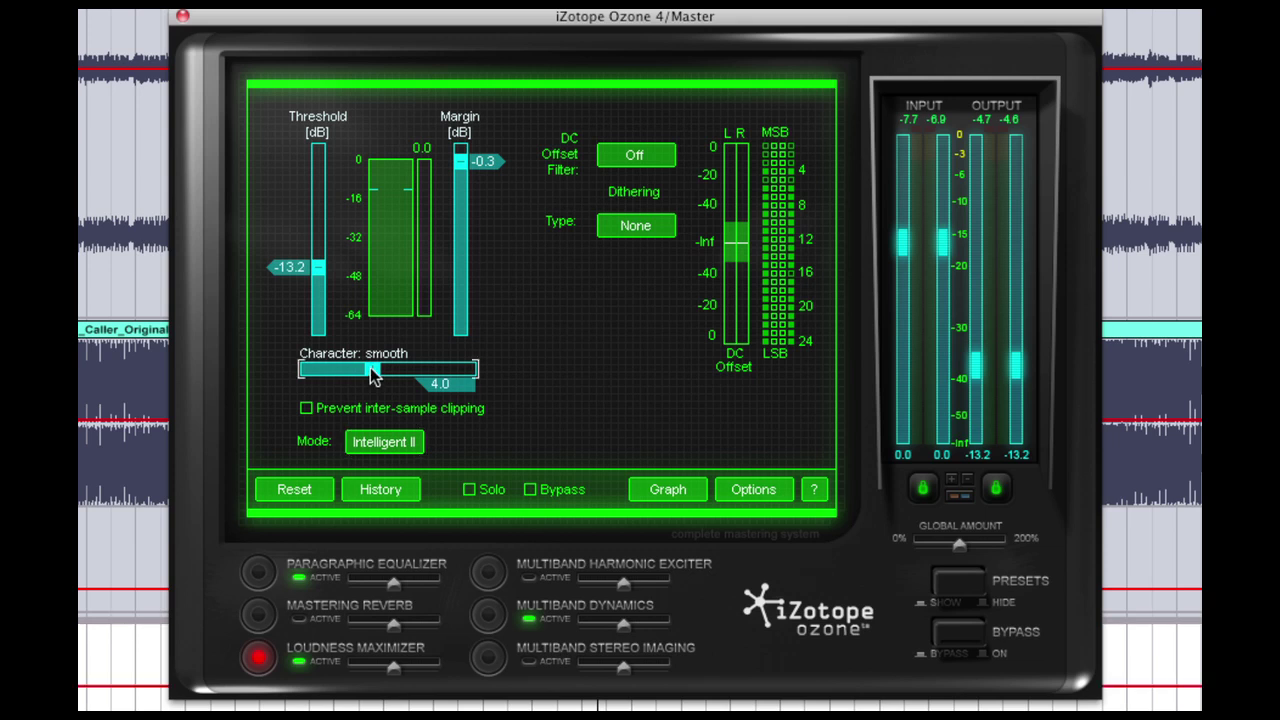
left_click_drag(376, 375, 337, 373)
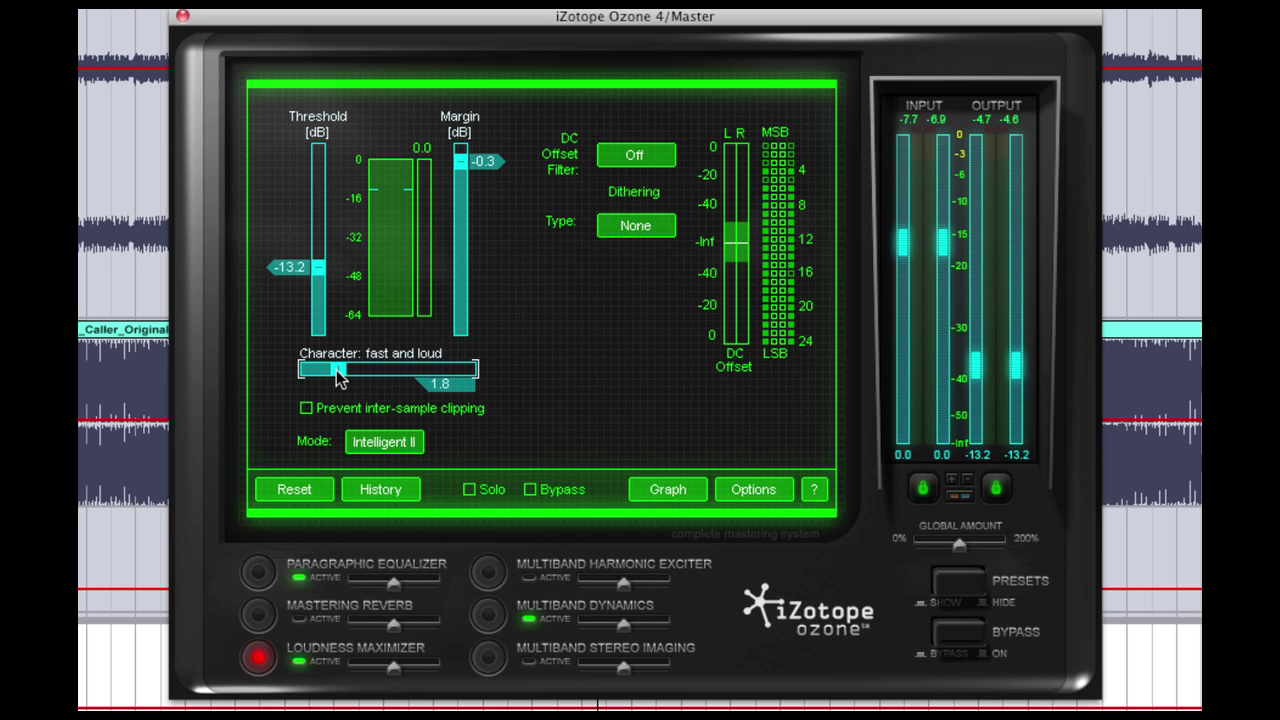
left_click_drag(337, 373, 279, 367)
key("space")
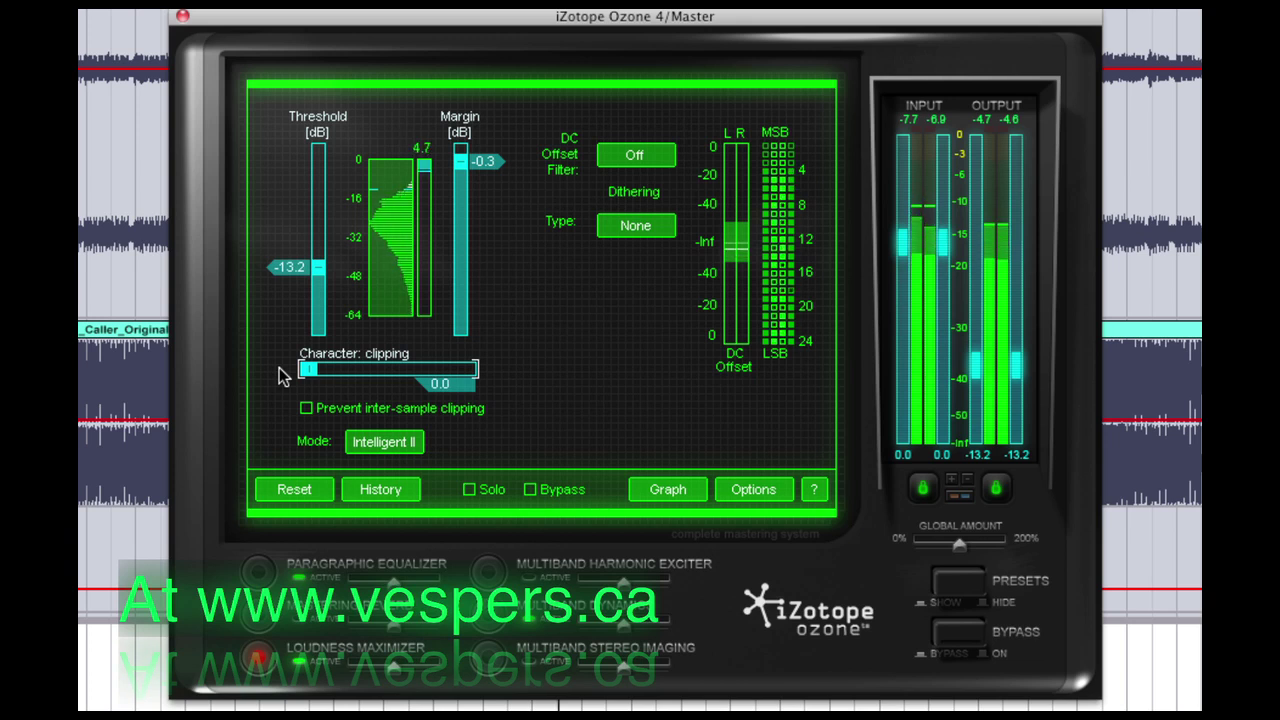
mouse_move(306, 369)
left_mouse_down()
mouse_move(352, 372)
mouse_move(328, 374)
left_mouse_up()
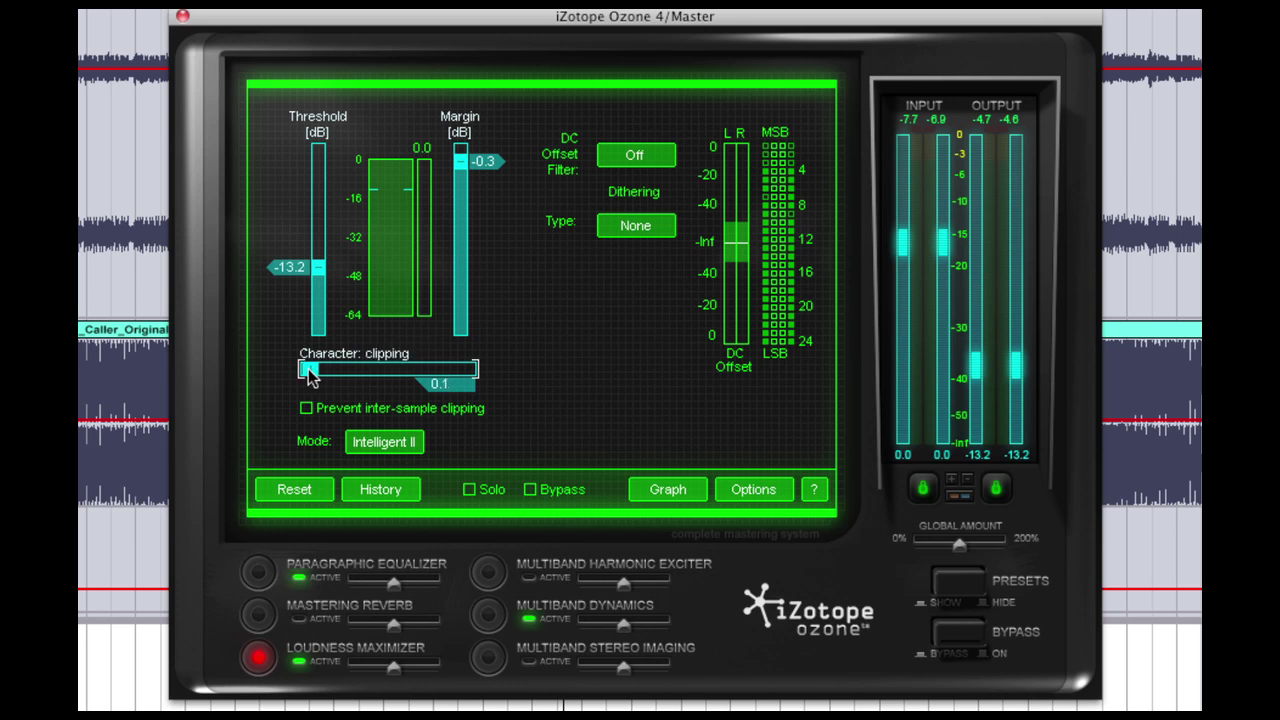
left_click_drag(323, 370, 341, 375)
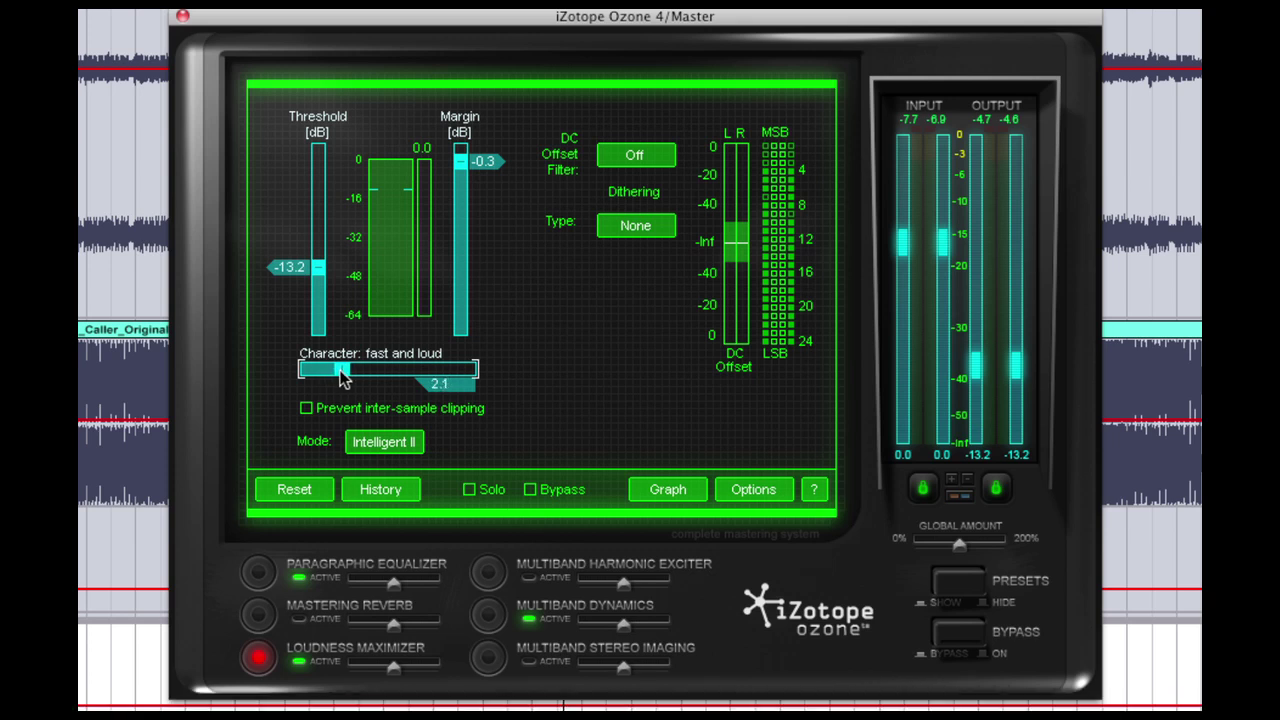